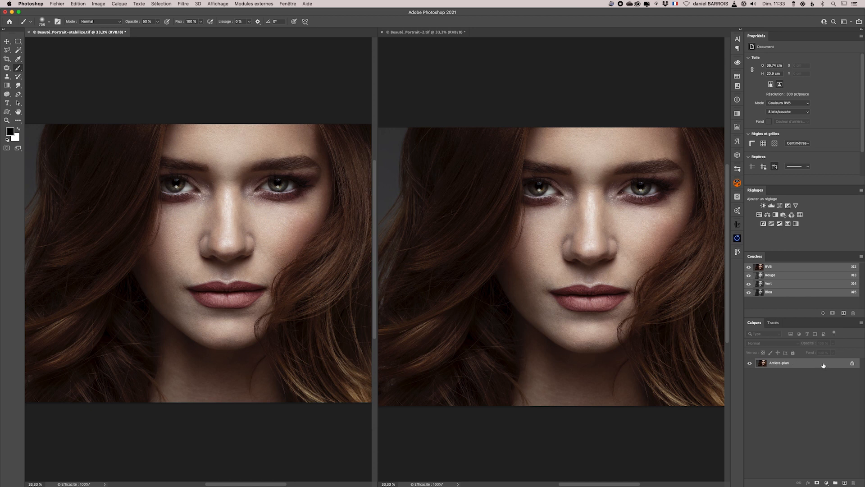
# Step: Duplicate the Arrière-plan layer and blend the copy in Lumière tamisée mode at 60 % opacity
pyautogui.moveTo(823, 365)
pyautogui.mouseDown()
pyautogui.moveTo(825, 451)
pyautogui.moveTo(845, 481)
pyautogui.mouseUp()
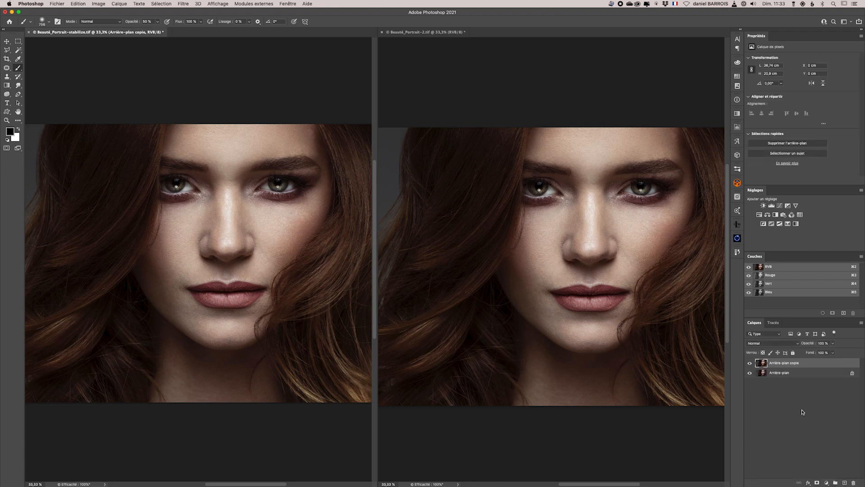
pyautogui.click(769, 343)
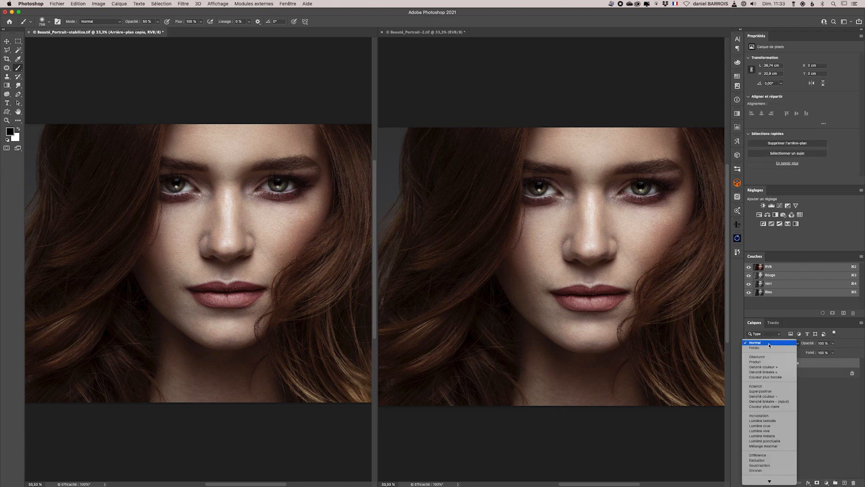
pyautogui.click(763, 420)
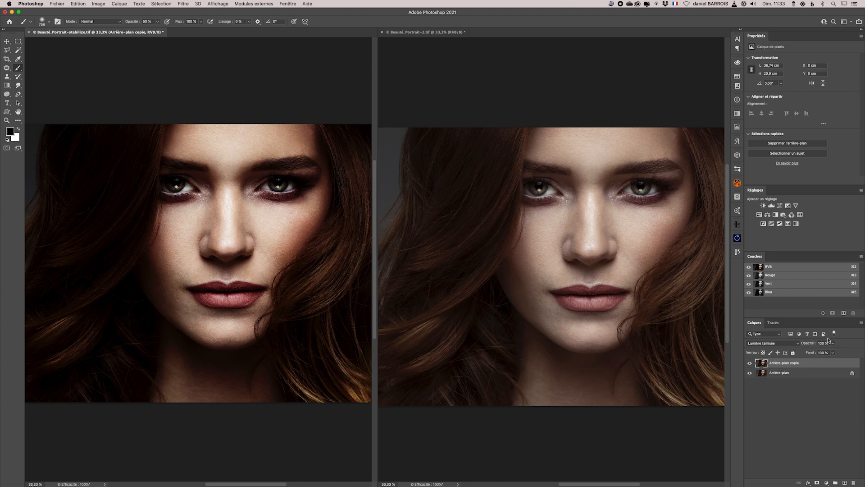
pyautogui.moveTo(833, 343); pyautogui.dragTo(821, 353)
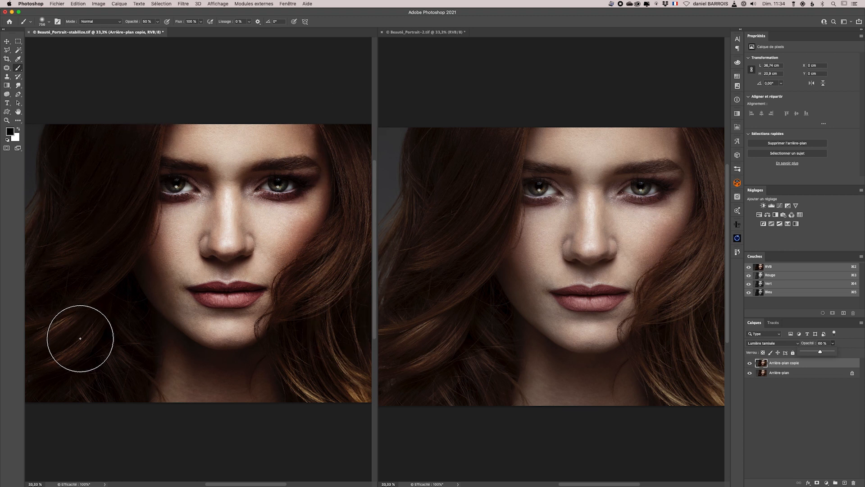
pyautogui.click(806, 365)
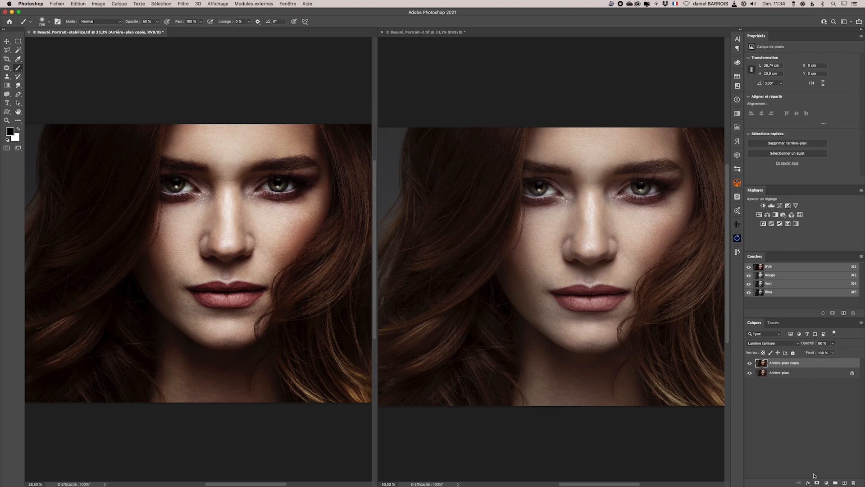
# Step: Add a layer mask to the copy, paint black over the hair on the image's left side, and compare the layer on and off
pyautogui.click(817, 482)
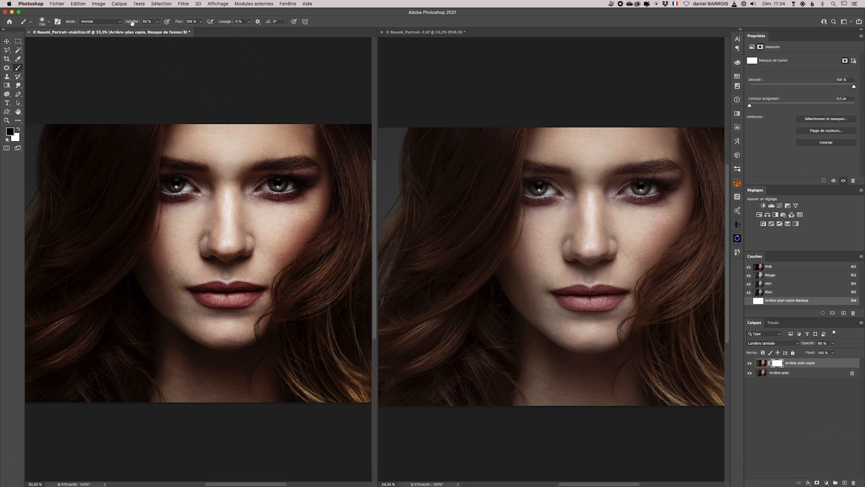
pyautogui.moveTo(130, 162)
pyautogui.mouseDown()
pyautogui.moveTo(95, 162)
pyautogui.moveTo(80, 184)
pyautogui.moveTo(86, 243)
pyautogui.moveTo(102, 258)
pyautogui.moveTo(73, 291)
pyautogui.moveTo(117, 345)
pyautogui.moveTo(83, 310)
pyautogui.moveTo(47, 350)
pyautogui.moveTo(77, 381)
pyautogui.moveTo(83, 201)
pyautogui.moveTo(114, 123)
pyautogui.moveTo(65, 233)
pyautogui.moveTo(76, 318)
pyautogui.moveTo(94, 368)
pyautogui.moveTo(84, 182)
pyautogui.moveTo(61, 227)
pyautogui.moveTo(64, 351)
pyautogui.moveTo(87, 357)
pyautogui.mouseUp()
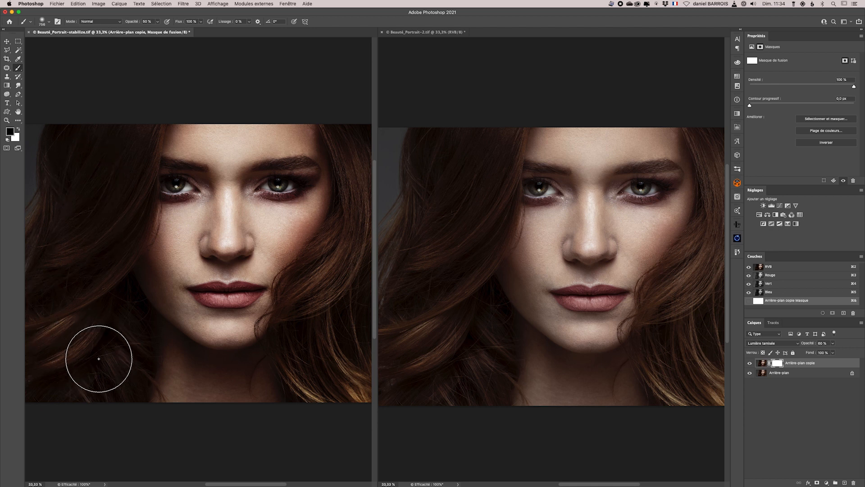
pyautogui.click(750, 363)
pyautogui.click(750, 363)
pyautogui.click(750, 363)
pyautogui.click(750, 363)
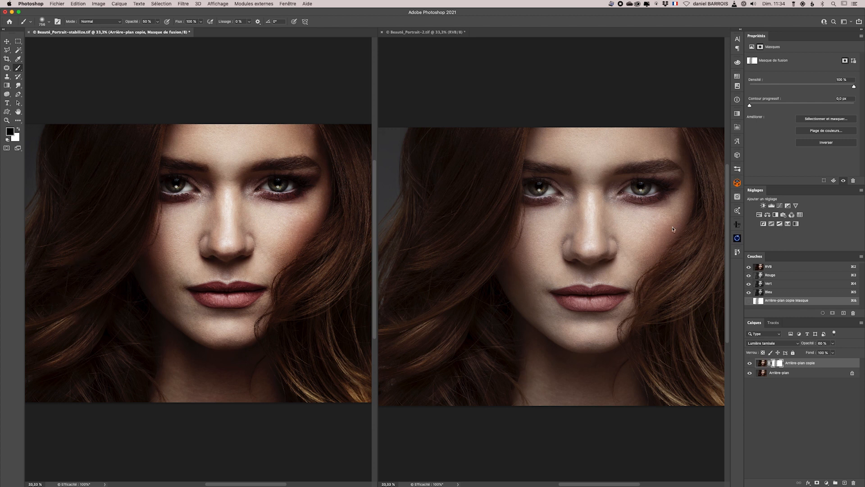
# Step: Disable the copy's layer mask and set the layer's opacity to 100 %
pyautogui.keyDown('shift'); pyautogui.click(778, 365); pyautogui.keyUp('shift')
pyautogui.click(833, 343)
pyautogui.moveTo(834, 352); pyautogui.dragTo(850, 353)
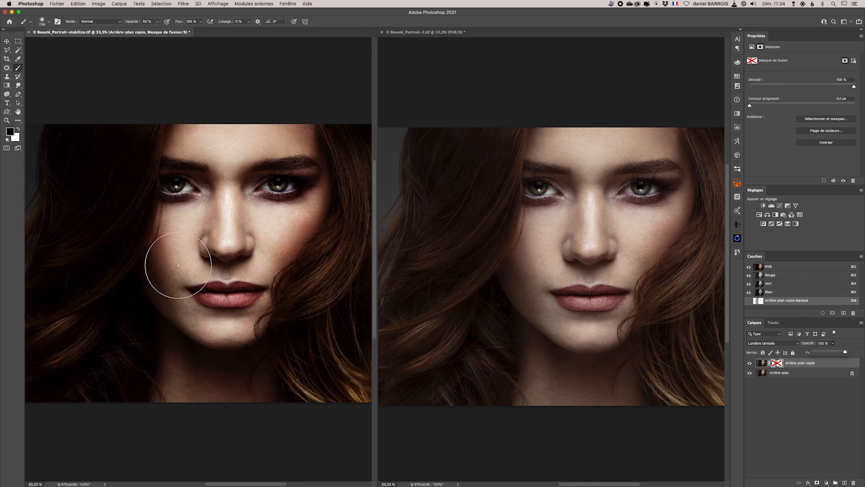
# Step: In Beauté_Portrait-2.tif, add a Niveaux adjustment layer and set its blend mode to Lumière tamisée
pyautogui.click(410, 32)
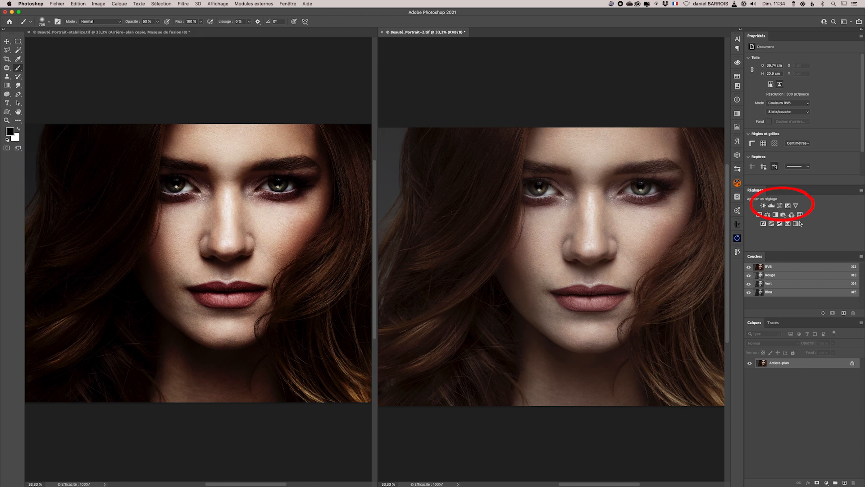
pyautogui.click(773, 207)
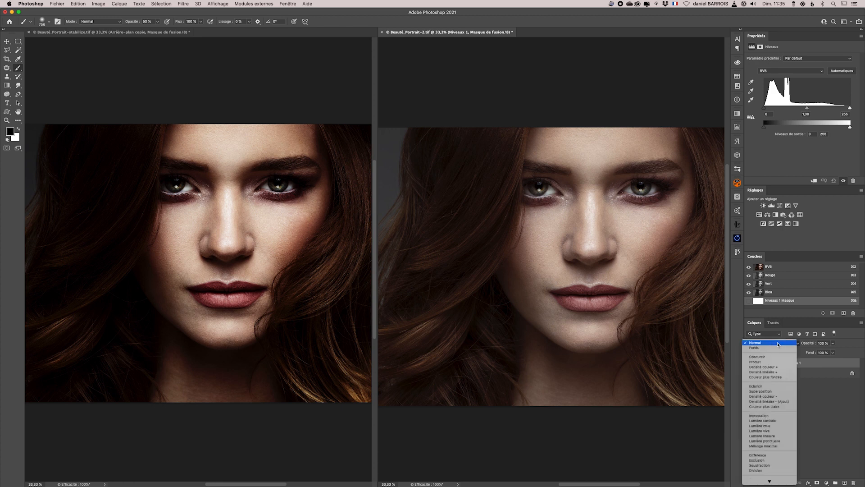
pyautogui.click(778, 344)
pyautogui.click(770, 421)
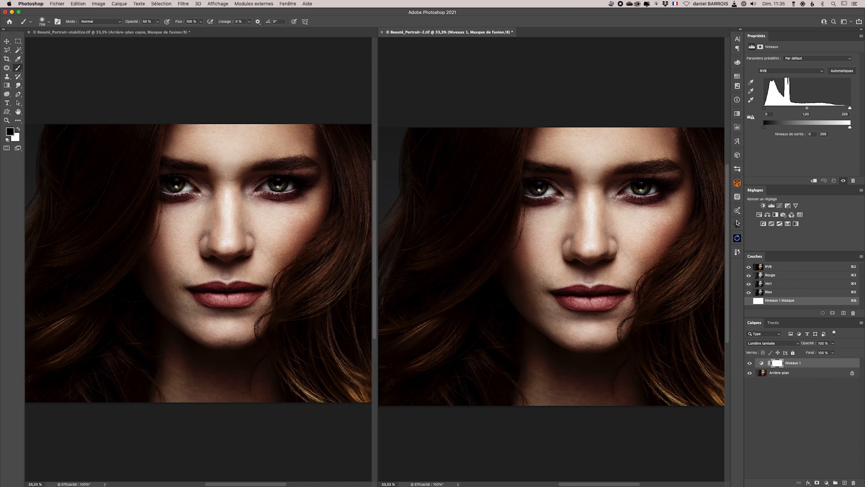
# Step: Try a Balance des couleurs adjustment layer in Lumière tamisée mode in place of the Niveaux layer, and delete it
pyautogui.click(766, 215)
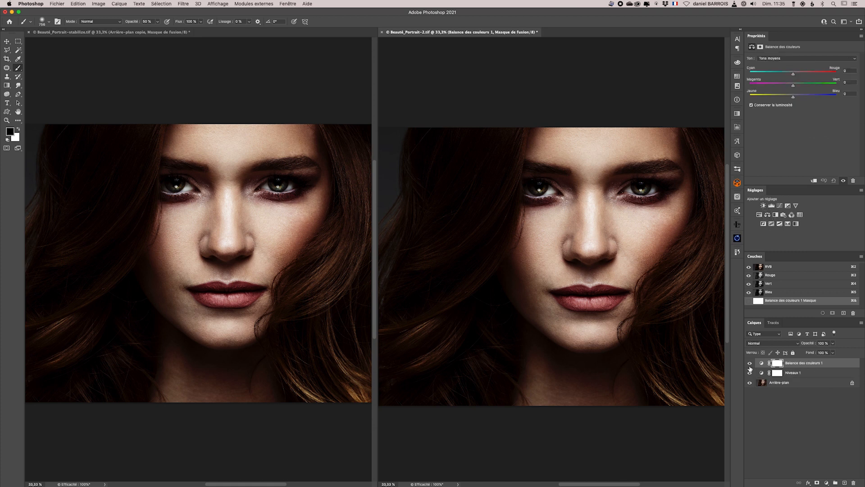
pyautogui.click(768, 343)
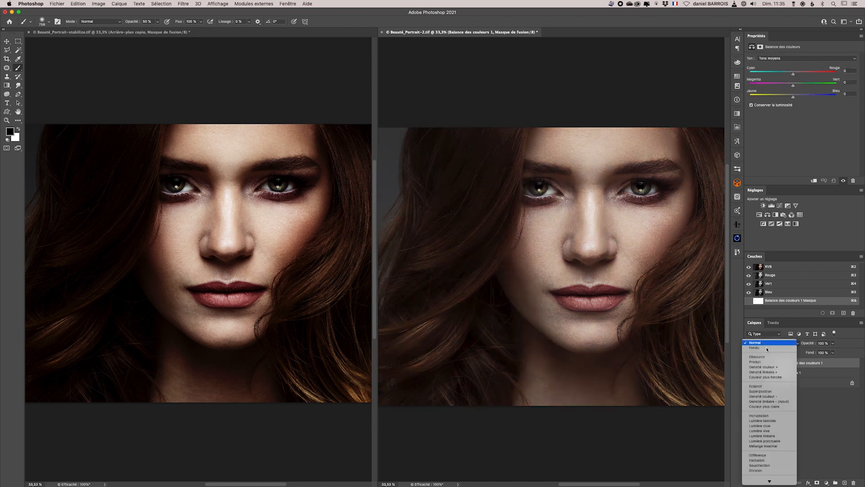
pyautogui.click(762, 421)
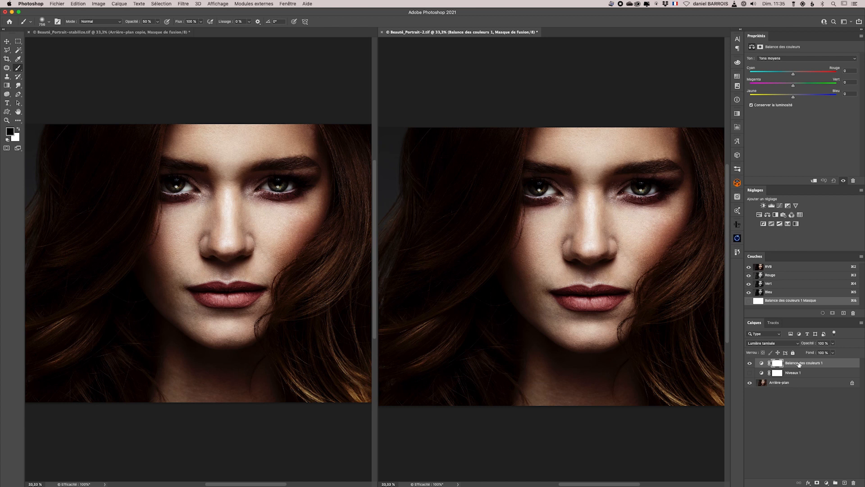
pyautogui.moveTo(843, 364); pyautogui.dragTo(853, 482)
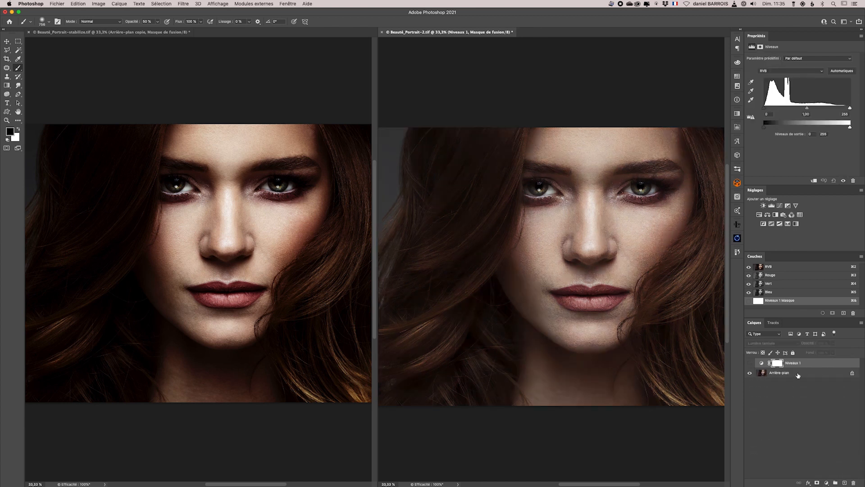
pyautogui.click(750, 363)
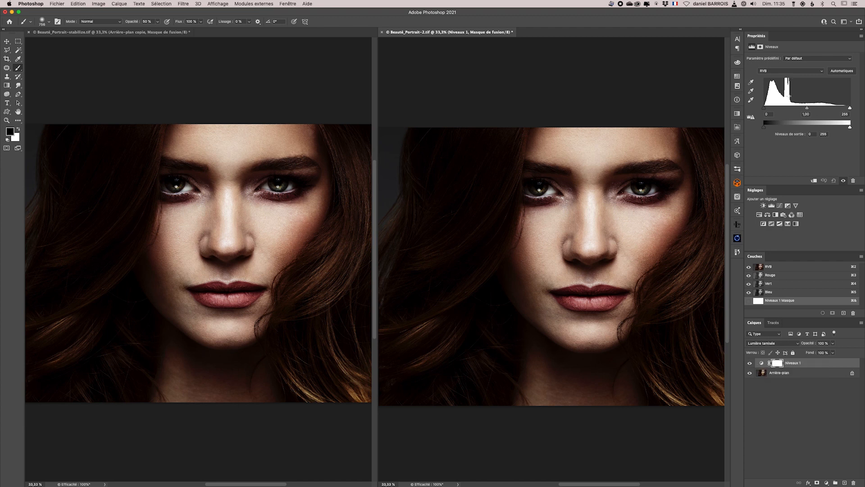
# Step: Clip a Courbes adjustment layer to the Niveaux layer and flatten its curve, with black output 133 and white output 130
pyautogui.moveTo(807, 109)
pyautogui.mouseDown()
pyautogui.moveTo(791, 110)
pyautogui.moveTo(806, 109)
pyautogui.mouseUp()
pyautogui.click(780, 206)
pyautogui.click(814, 181)
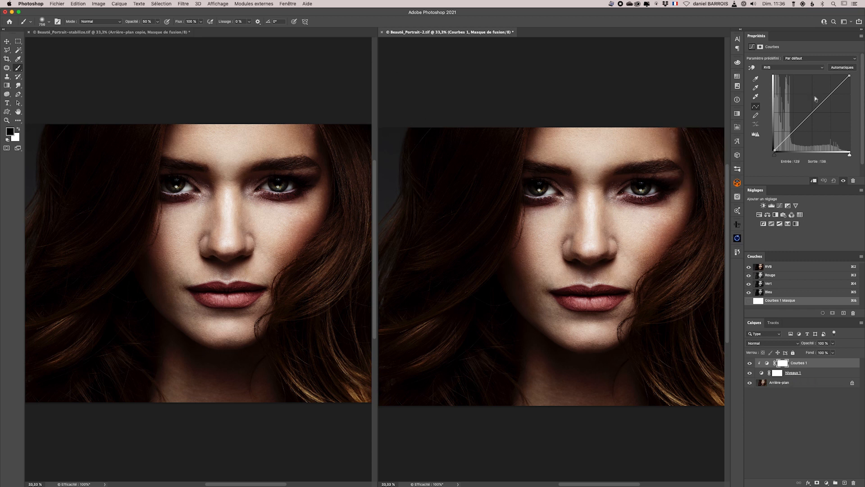
pyautogui.moveTo(774, 150); pyautogui.dragTo(748, 111)
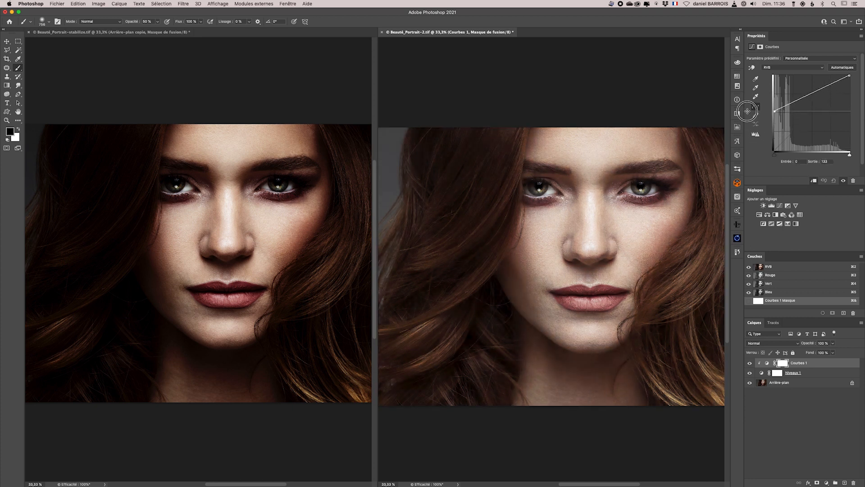
pyautogui.moveTo(849, 75); pyautogui.dragTo(856, 112)
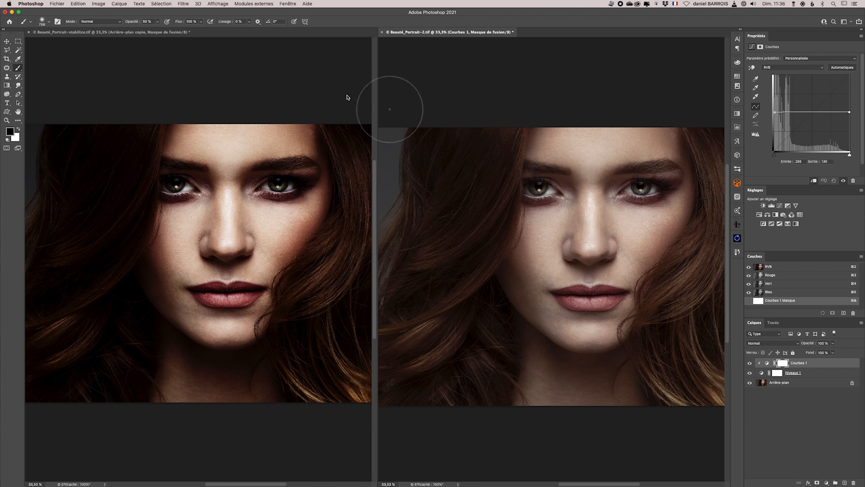
# Step: Compare the Beauté_Portrait-stabilizo.tif portrait with its Arrière-plan copie layer hidden and shown
pyautogui.click(43, 33)
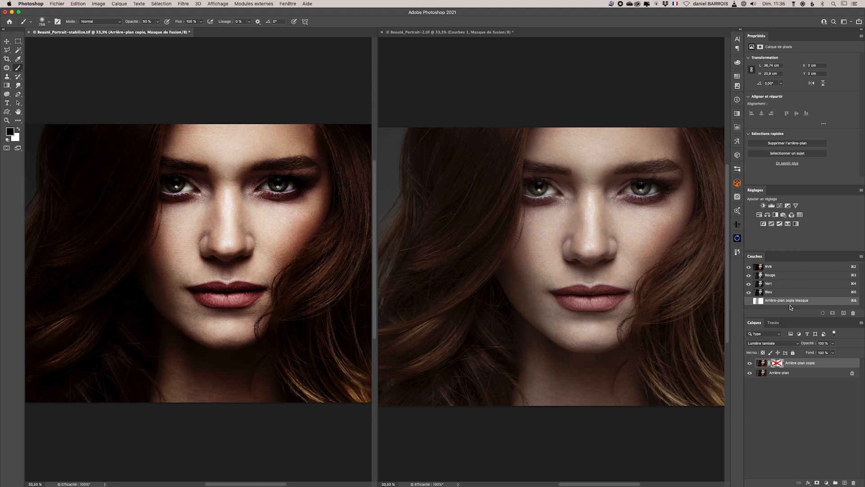
pyautogui.click(750, 364)
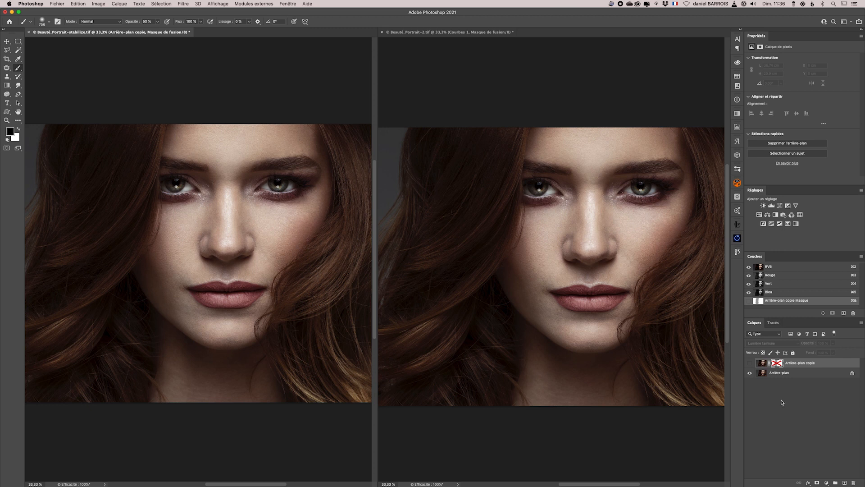
pyautogui.click(750, 363)
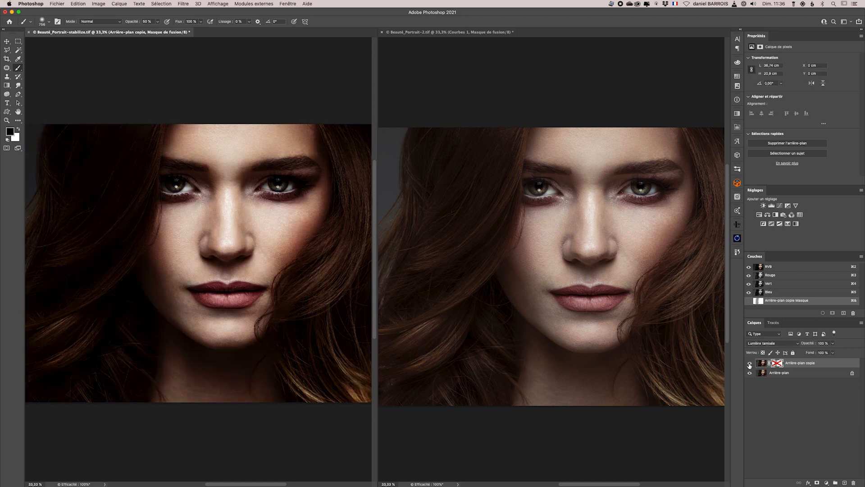
# Step: In Beauté_Portrait-2.tif, set the Courbes curve's black endpoint to output about 98 and its white endpoint to output about 233
pyautogui.click(415, 33)
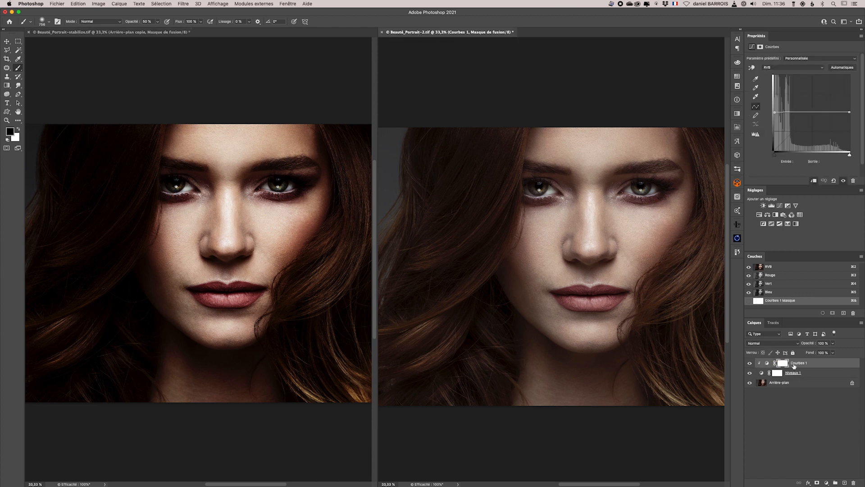
pyautogui.click(766, 363)
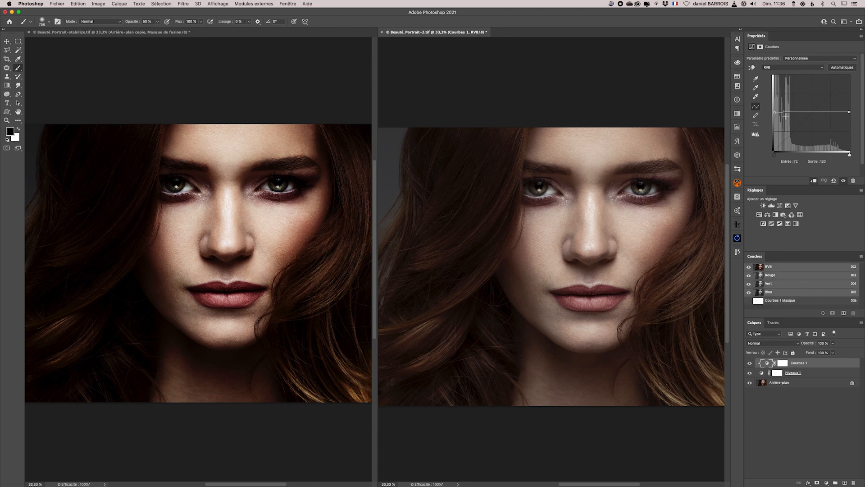
pyautogui.moveTo(774, 112); pyautogui.dragTo(772, 121)
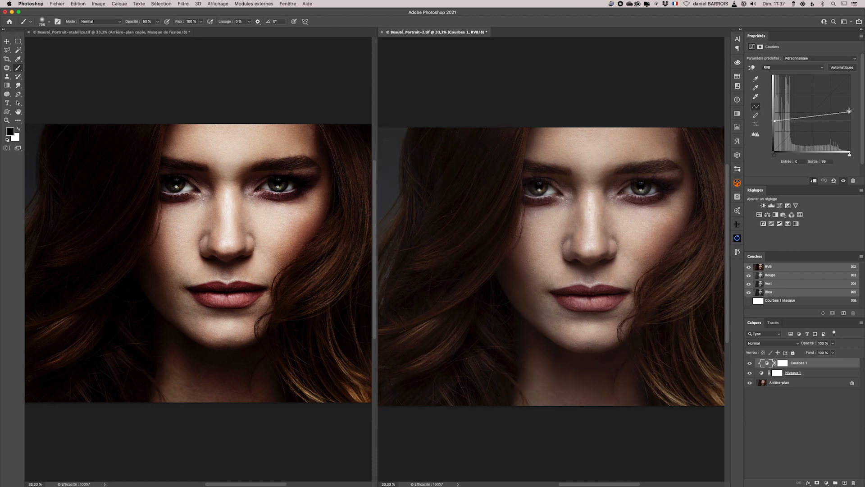
pyautogui.moveTo(849, 111); pyautogui.dragTo(848, 82)
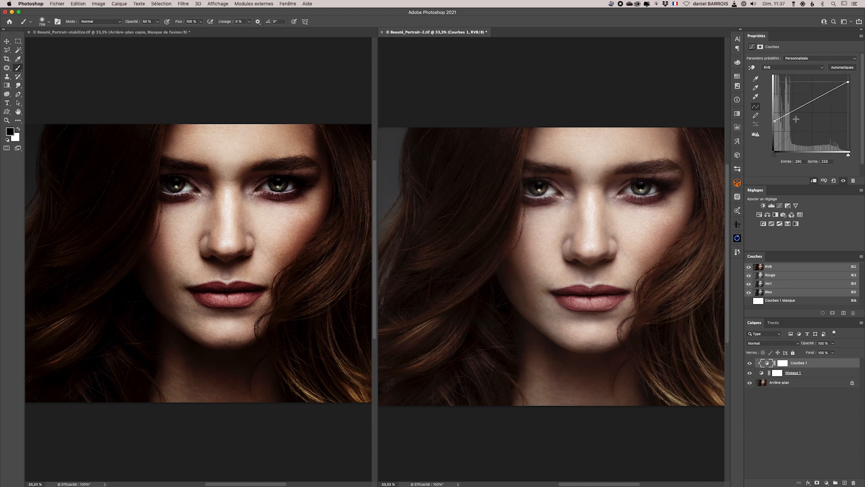
# Step: Shape the Courbes curve with points at about 54/158, 129/184 and 197/193, and raise the white endpoint to 255/255
pyautogui.click(793, 110)
pyautogui.moveTo(793, 111); pyautogui.dragTo(790, 104)
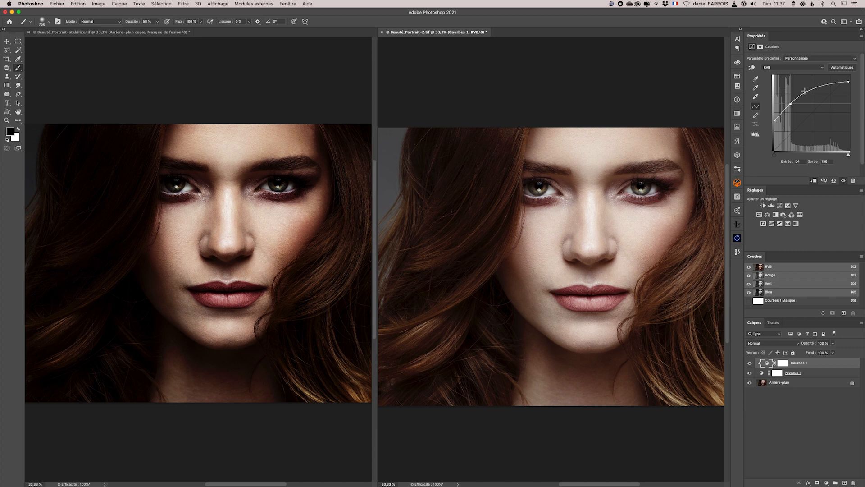
pyautogui.moveTo(812, 89); pyautogui.dragTo(813, 96)
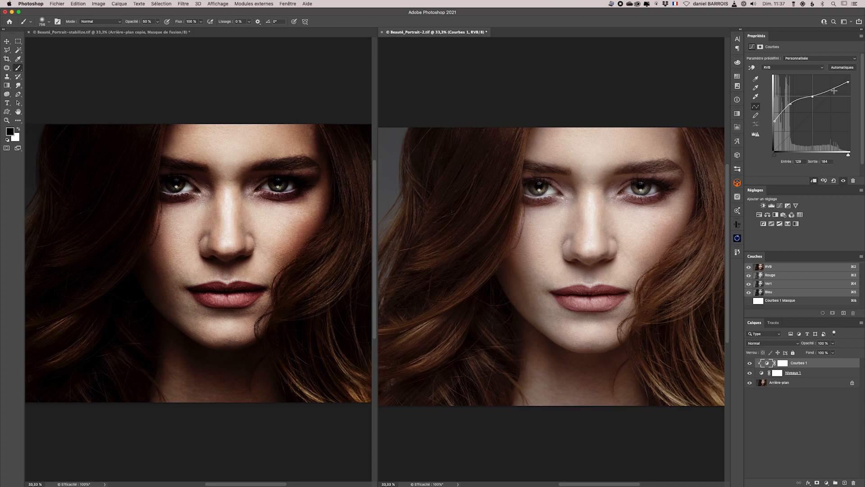
pyautogui.moveTo(833, 89); pyautogui.dragTo(833, 93)
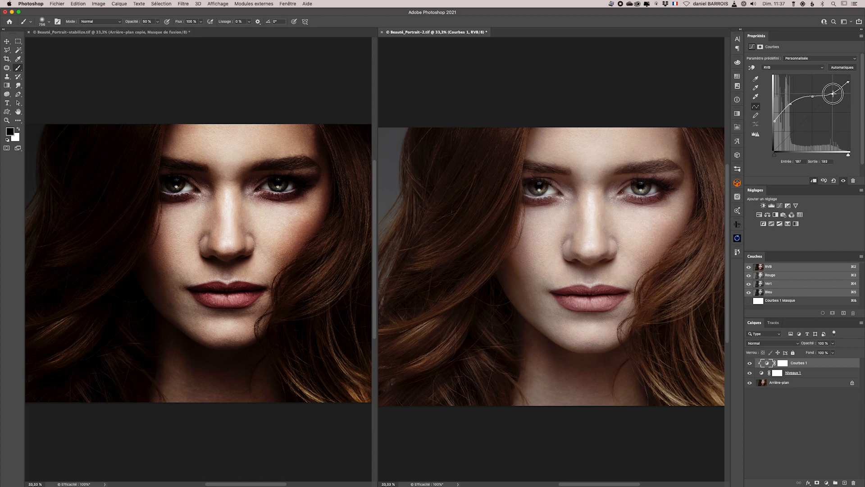
pyautogui.click(848, 81)
pyautogui.moveTo(849, 80); pyautogui.dragTo(853, 76)
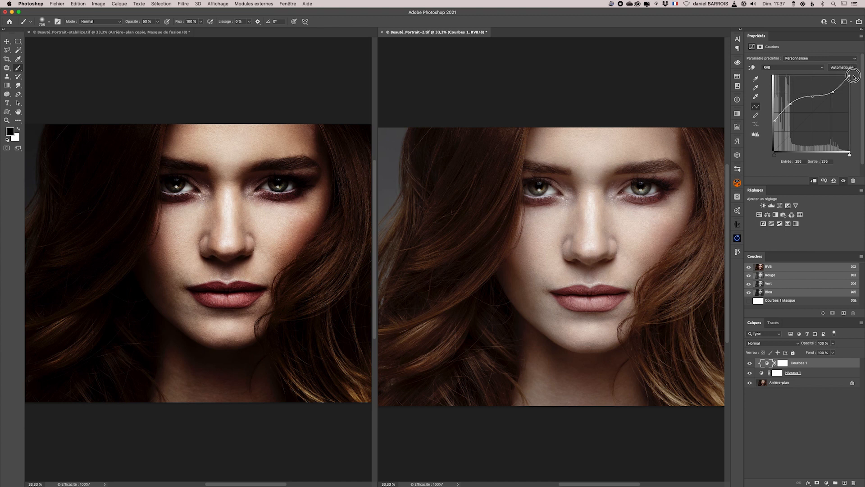
# Step: Compare the portrait with the Courbes adjustment layer hidden and shown
pyautogui.click(750, 363)
pyautogui.click(750, 363)
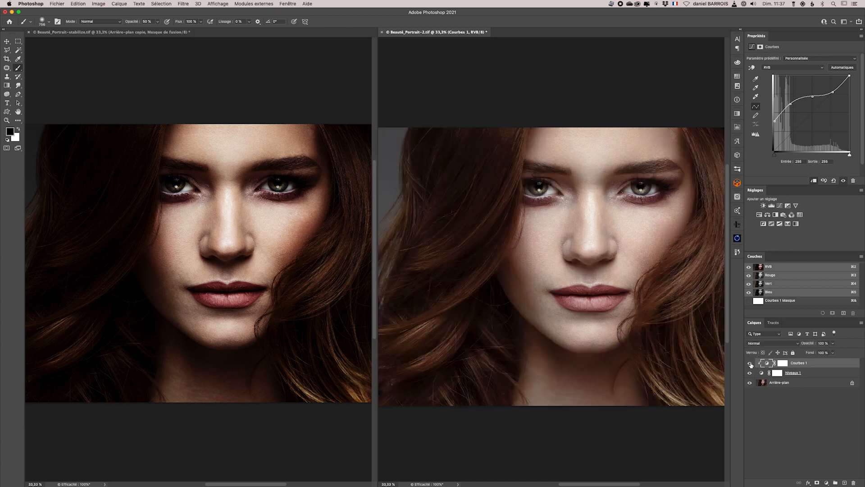
pyautogui.click(750, 363)
pyautogui.click(750, 363)
# Step: Adjust the midtone slider of the Niveaux layer slightly and compare the portrait with that layer hidden and shown
pyautogui.click(762, 373)
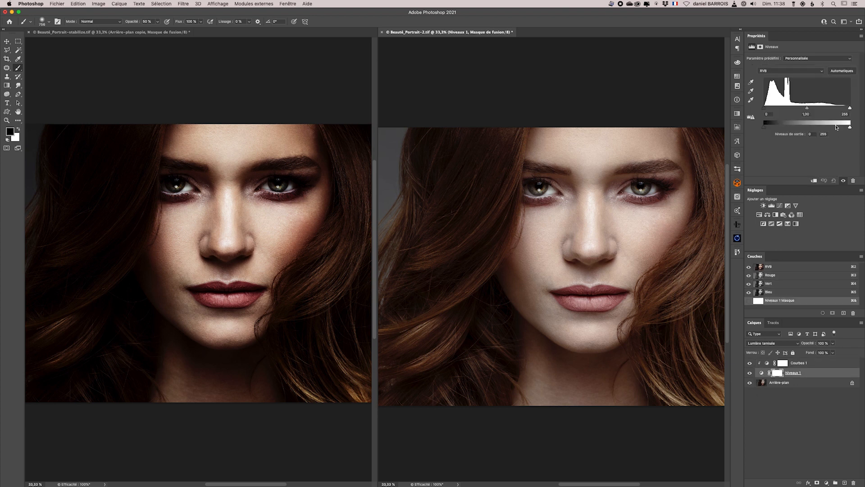
pyautogui.moveTo(807, 109)
pyautogui.mouseDown()
pyautogui.moveTo(834, 112)
pyautogui.moveTo(798, 110)
pyautogui.moveTo(810, 110)
pyautogui.mouseUp()
pyautogui.click(750, 373)
pyautogui.click(750, 373)
pyautogui.click(750, 374)
pyautogui.click(750, 373)
# Step: Try lowering the middle point of the Courbes curve to output 97, and bring it back to output 181
pyautogui.click(766, 364)
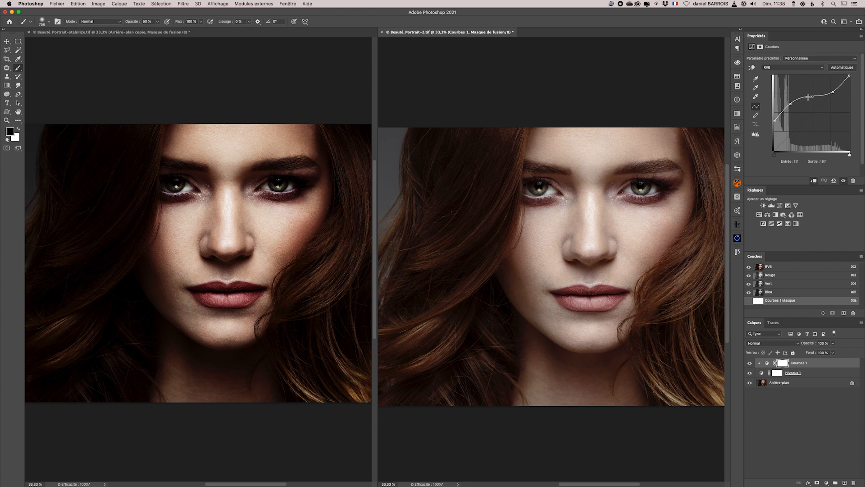
pyautogui.moveTo(812, 96); pyautogui.dragTo(813, 121)
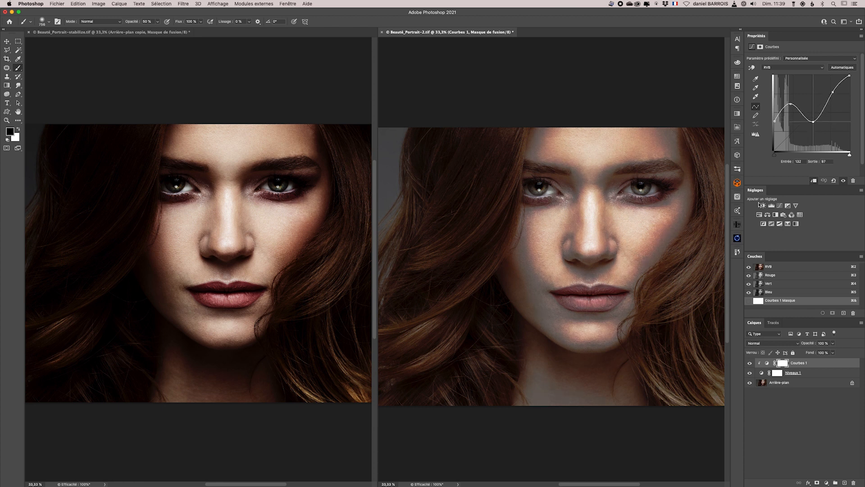
pyautogui.moveTo(813, 122); pyautogui.dragTo(813, 98)
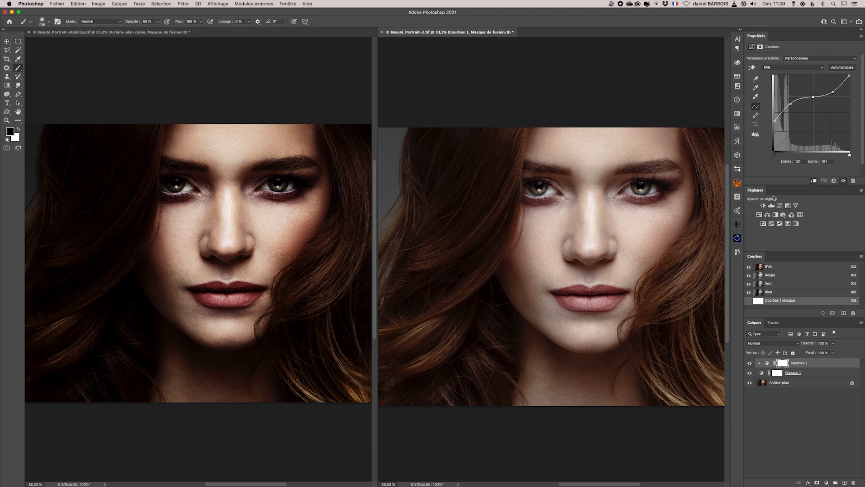